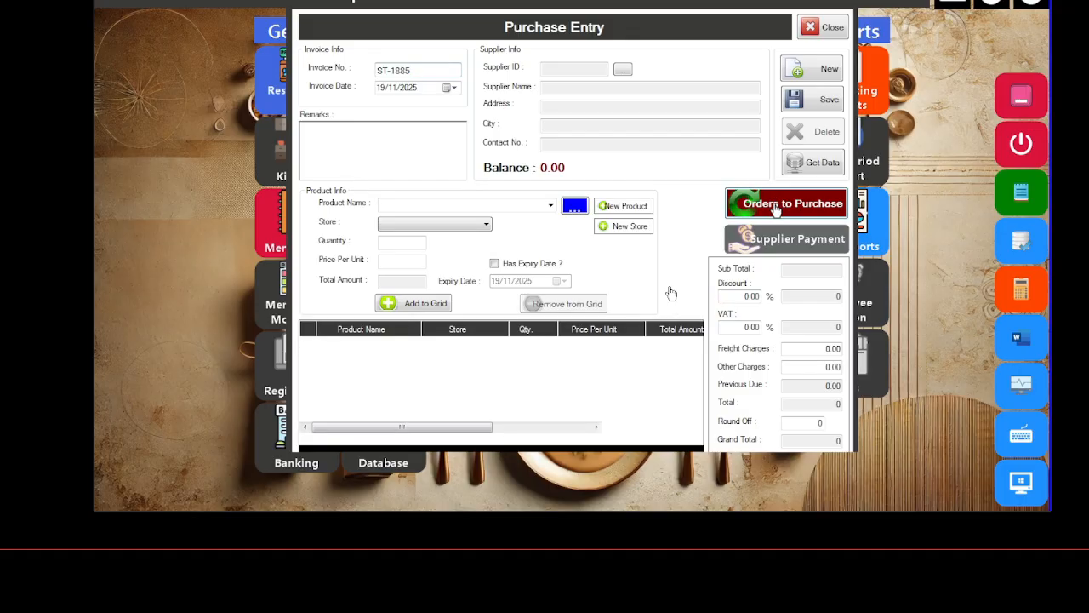
- Load the NAIVAS SUPERMARKET purchase order dated 19/11/2025 from the order list into the purchase entry
click(776, 206)
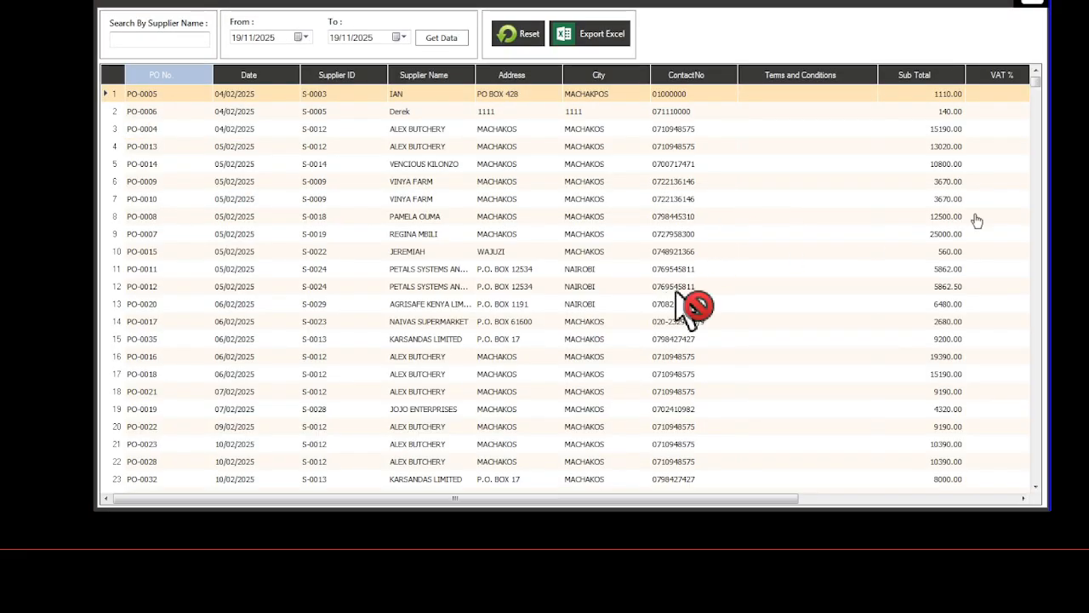
drag(1035, 82, 1027, 487)
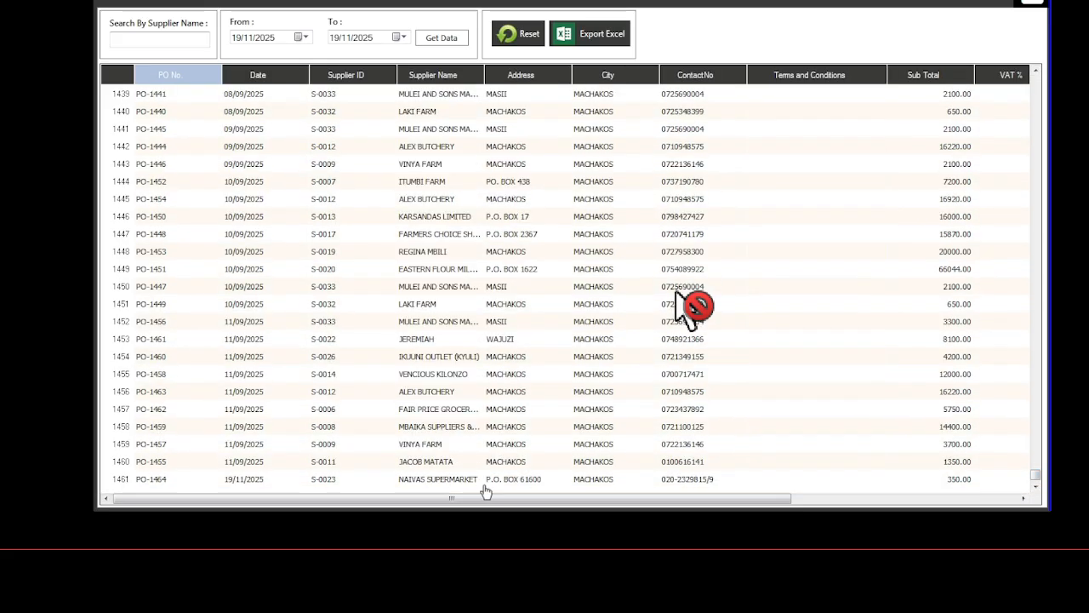
double_click(427, 479)
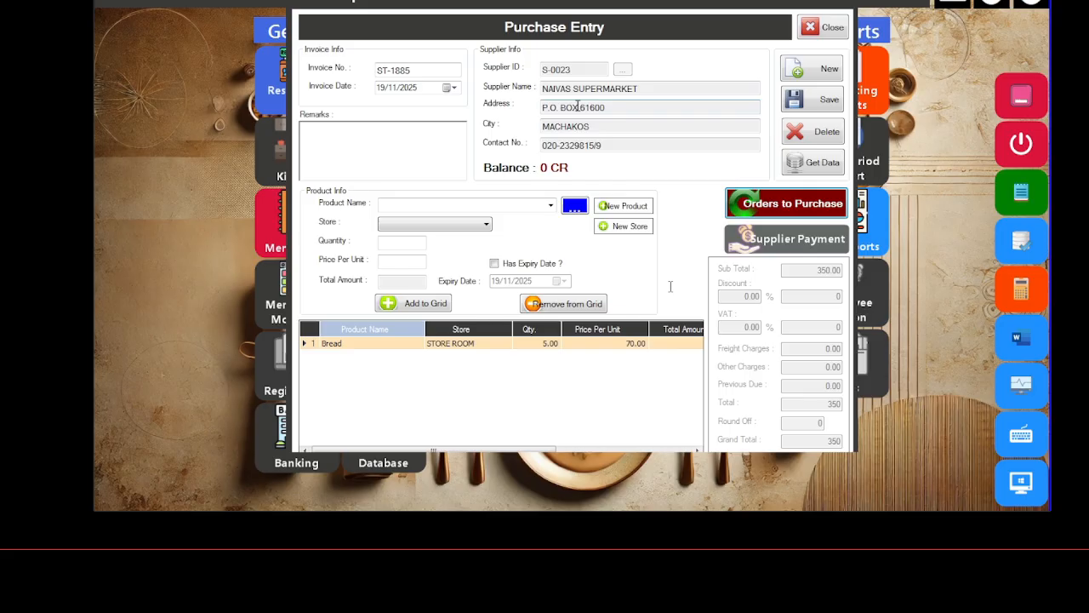
- Set the invoice date of the loaded order to 18/11/2025 and go to the remarks field
click(457, 92)
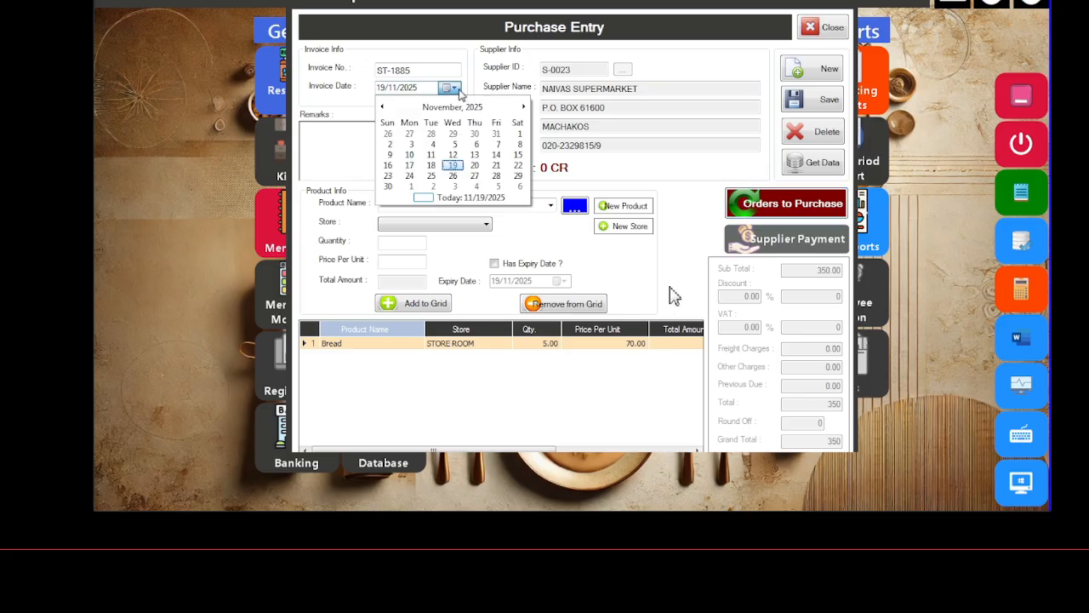
click(432, 165)
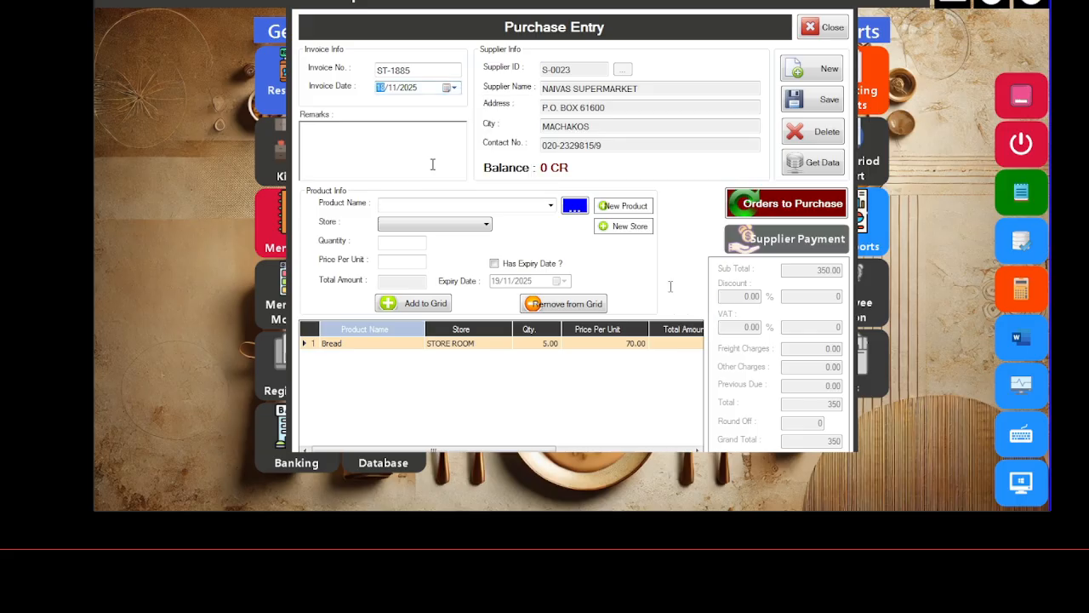
click(318, 146)
- Start a new blank purchase entry and choose NAIVAS SUPERMARKET from the supplier list
click(821, 73)
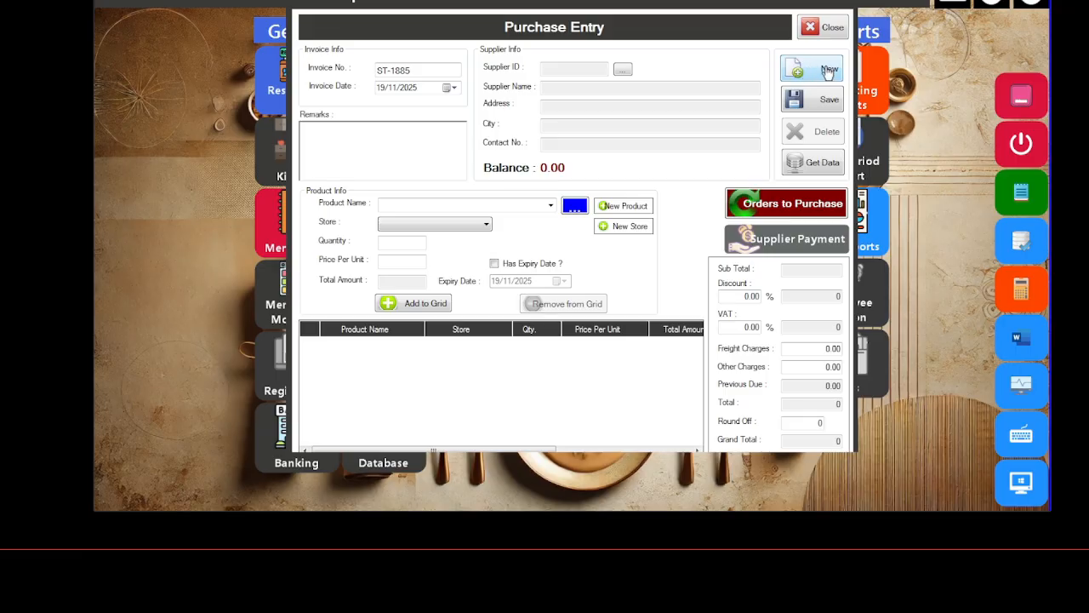
click(623, 70)
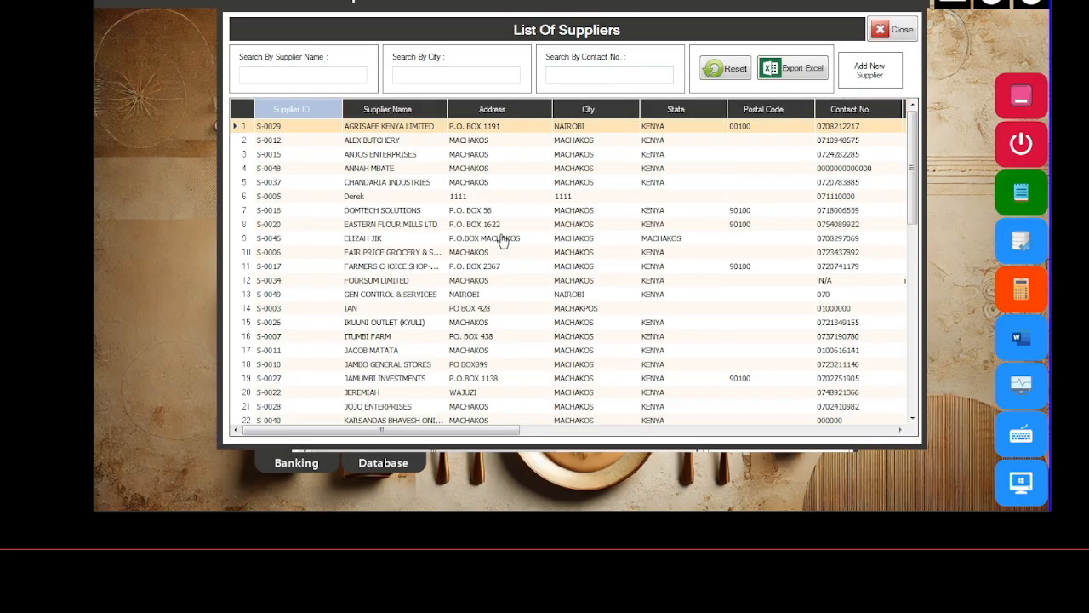
scroll(498, 243, down, 12)
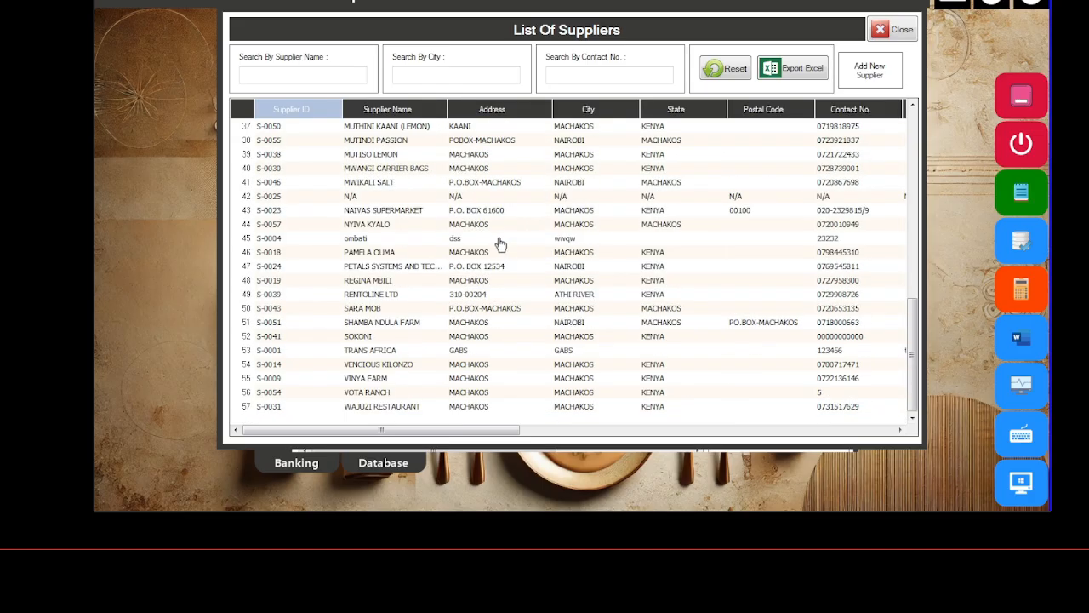
scroll(394, 287, up, 5)
scroll(394, 287, up, 2)
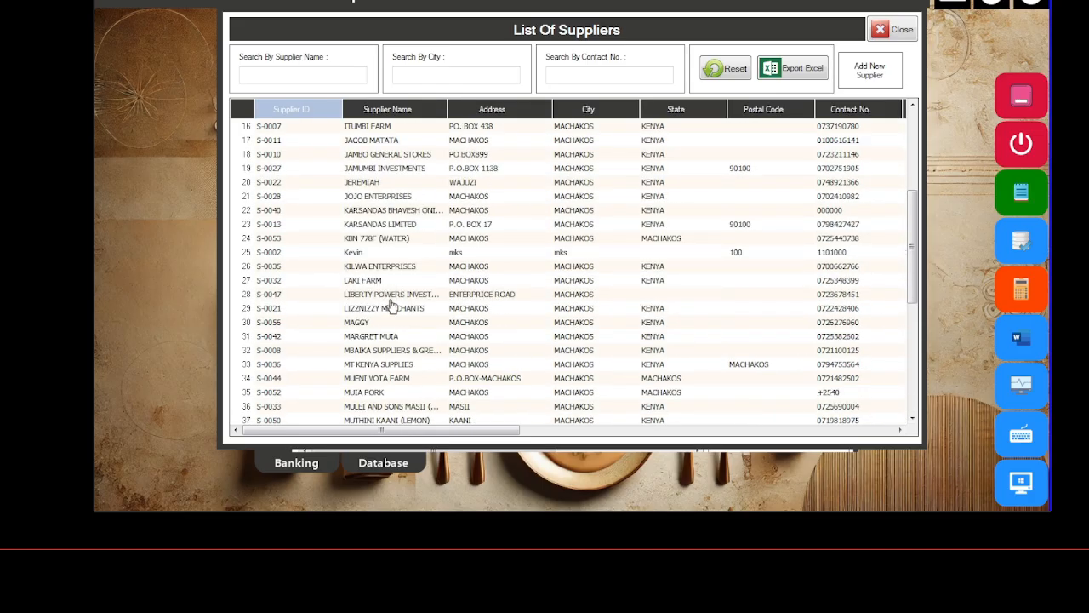
scroll(387, 321, down, 2)
scroll(382, 328, down, 1)
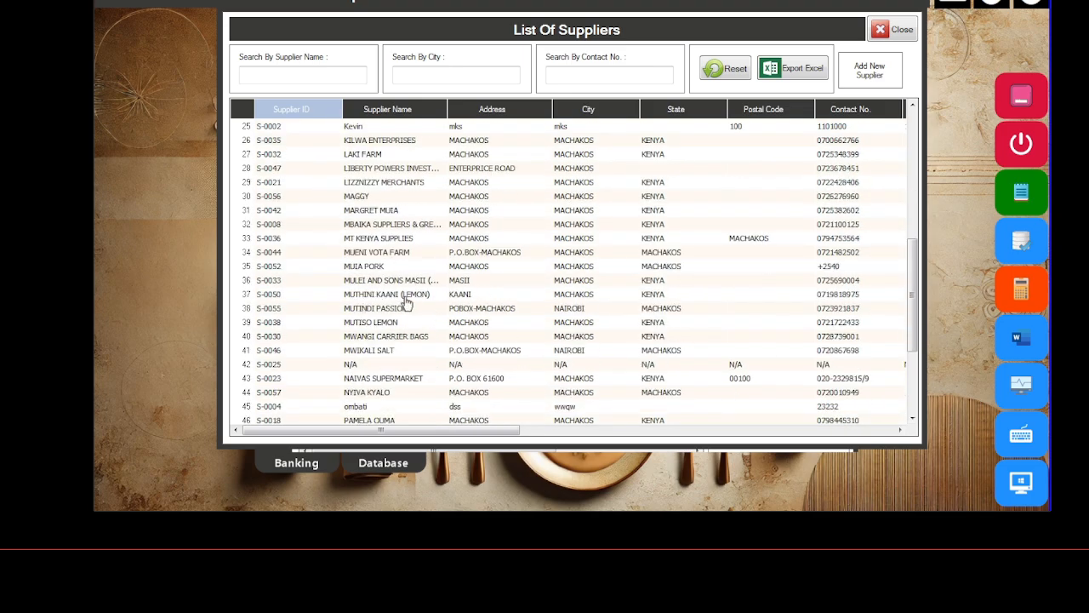
click(380, 383)
double_click(380, 383)
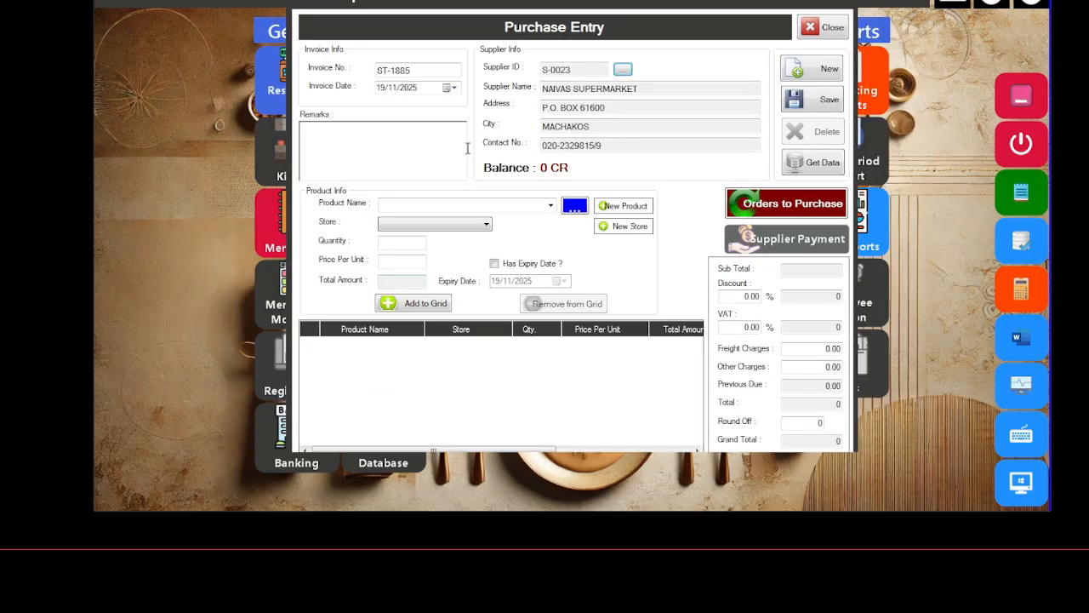
- Set the invoice date to 10/11/2025 and enter 11:55AM in the remarks
click(455, 87)
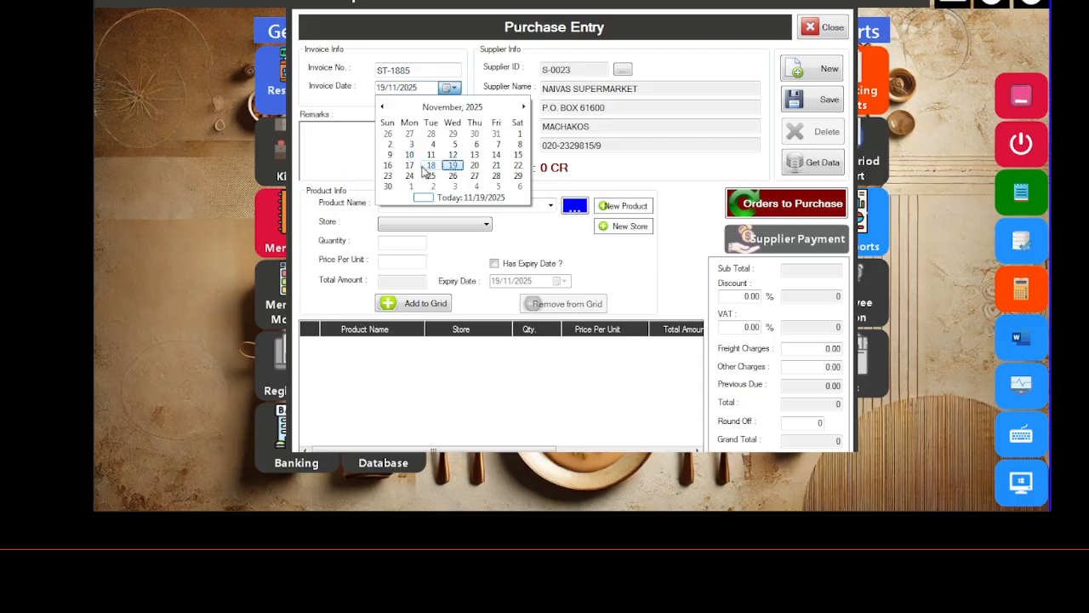
click(416, 155)
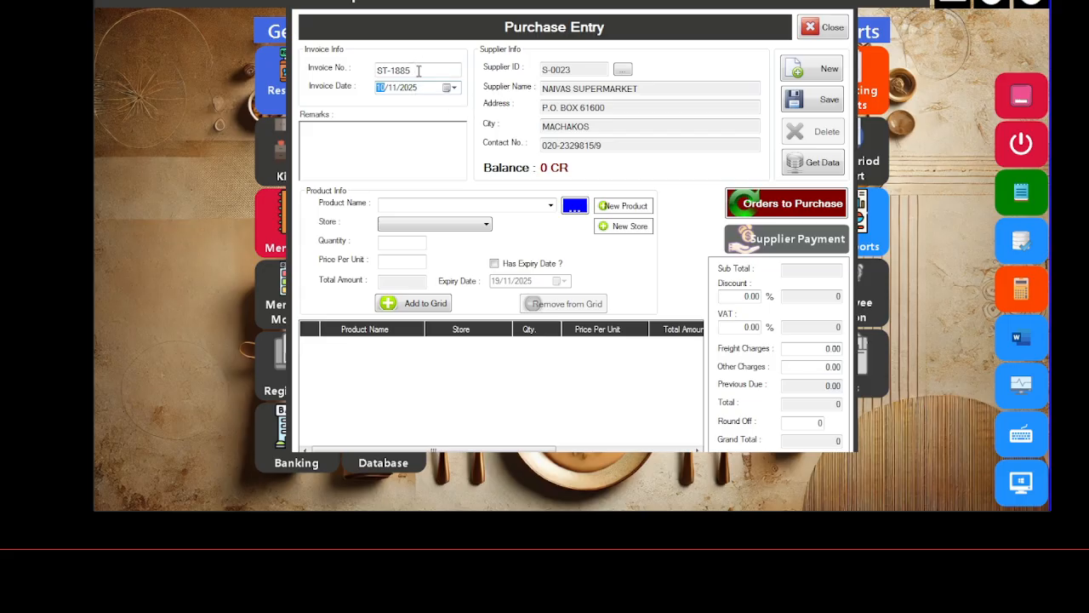
drag(418, 72, 375, 71)
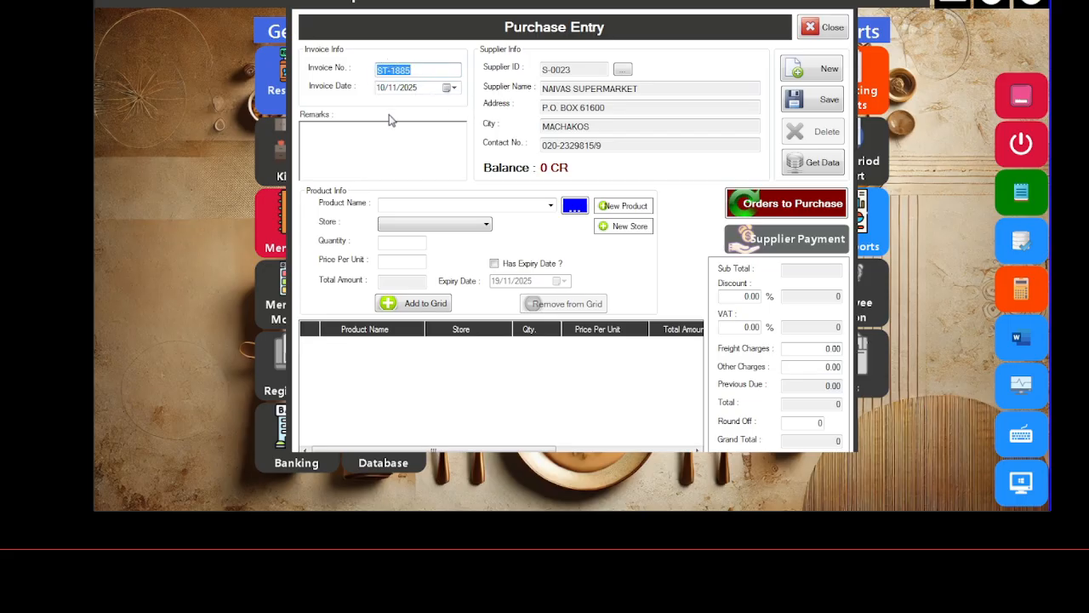
click(397, 156)
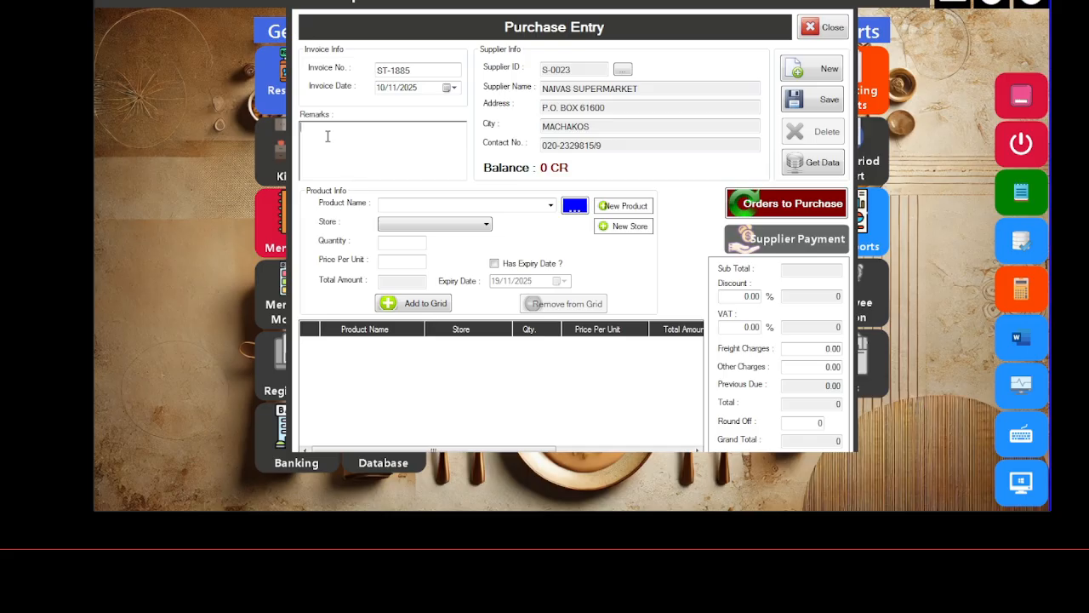
text(11)
text(:55am)
key(BackSpace)
key(BackSpace)
text(AM)
- Add PILAU MIX to the purchase grid for STORE ROOM with quantity 2 and a price per unit of 130
click(397, 205)
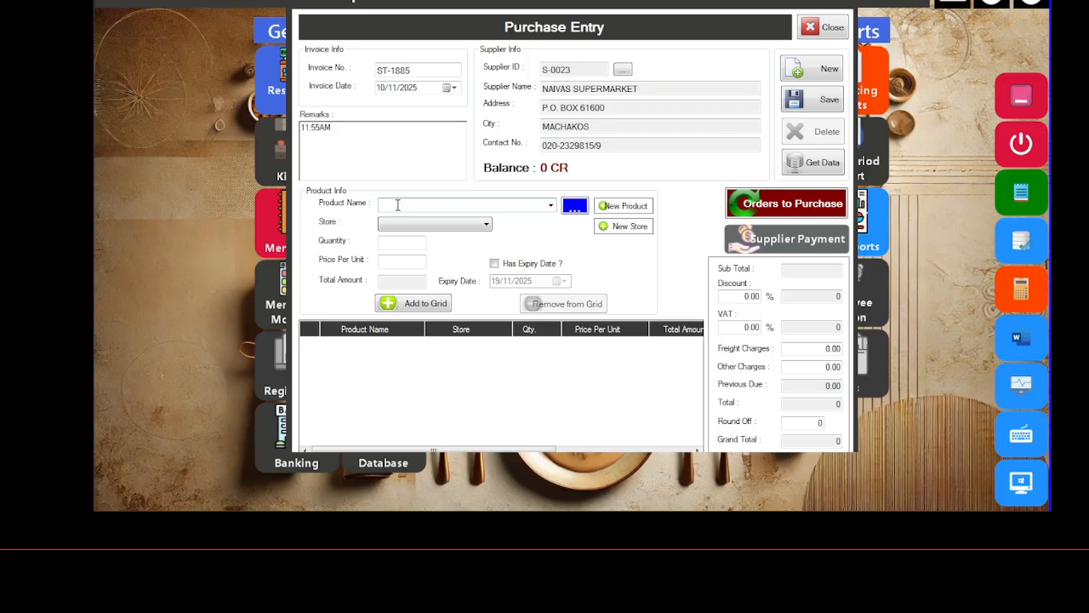
text(PILAU)
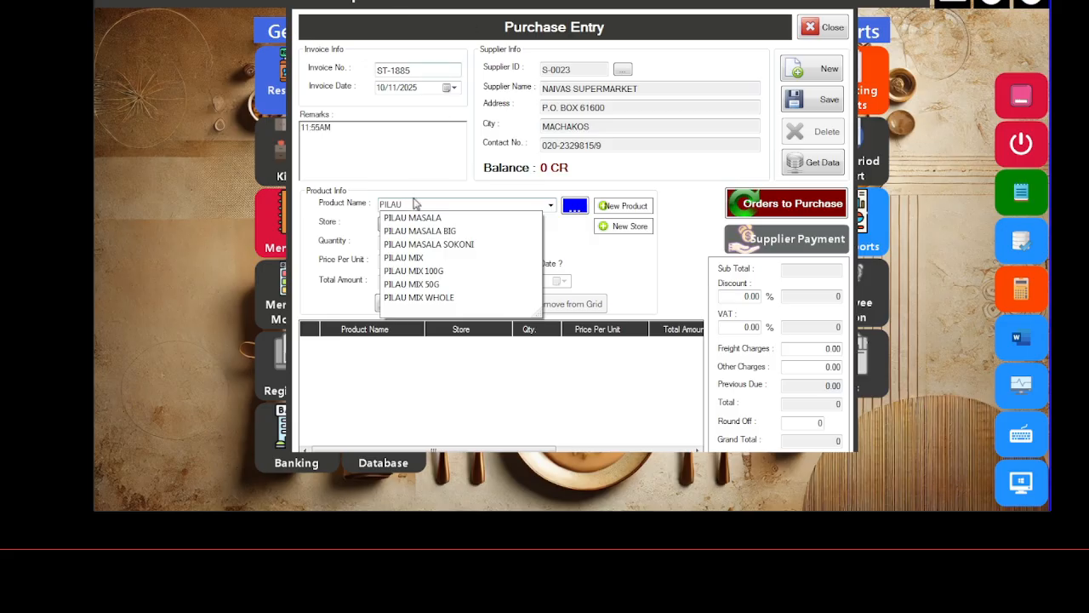
click(415, 259)
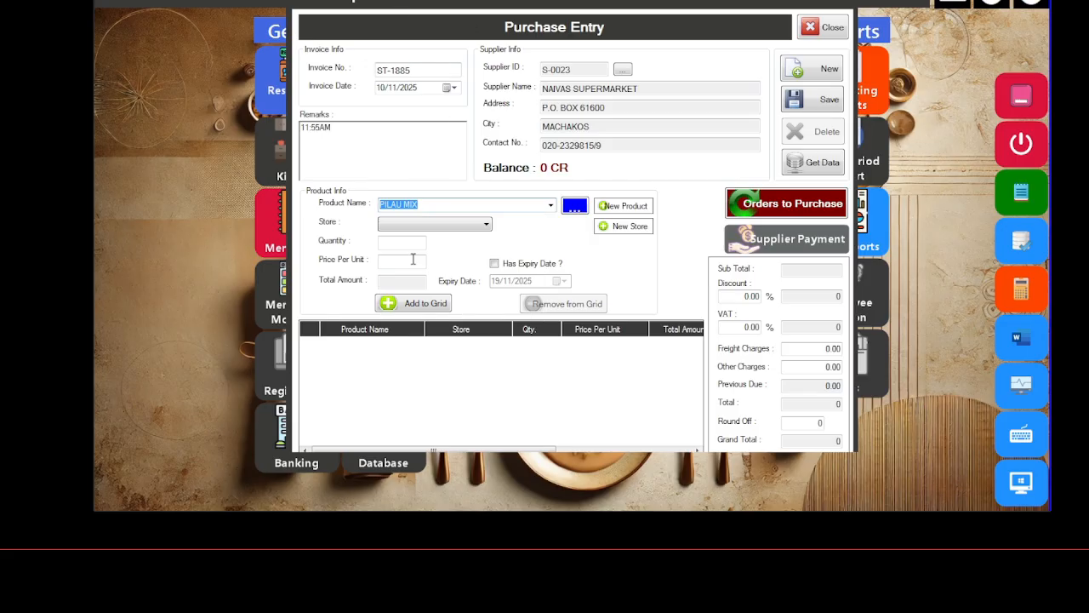
click(408, 224)
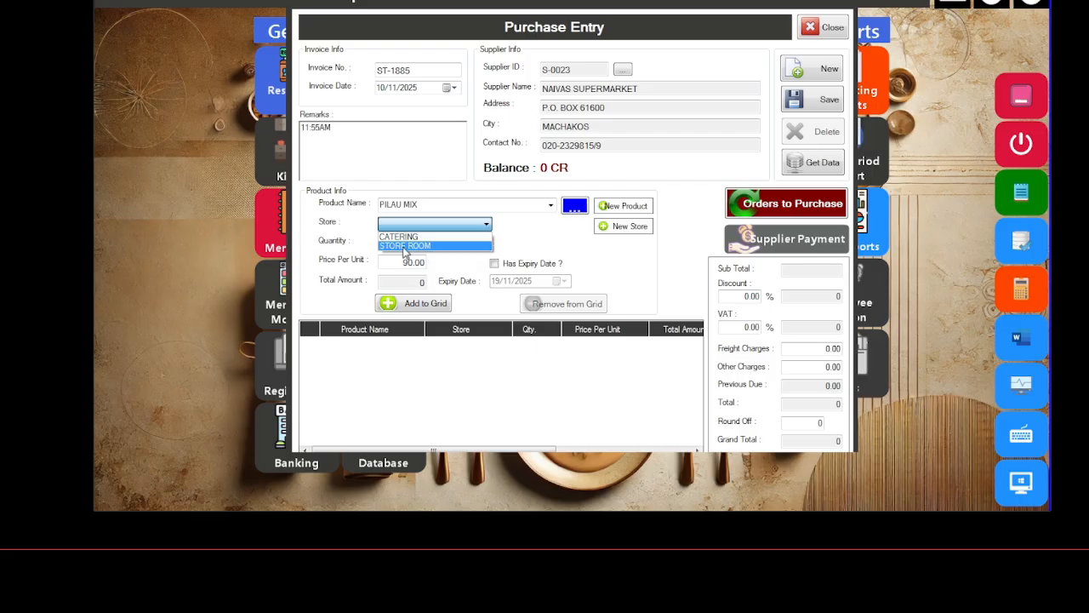
click(405, 246)
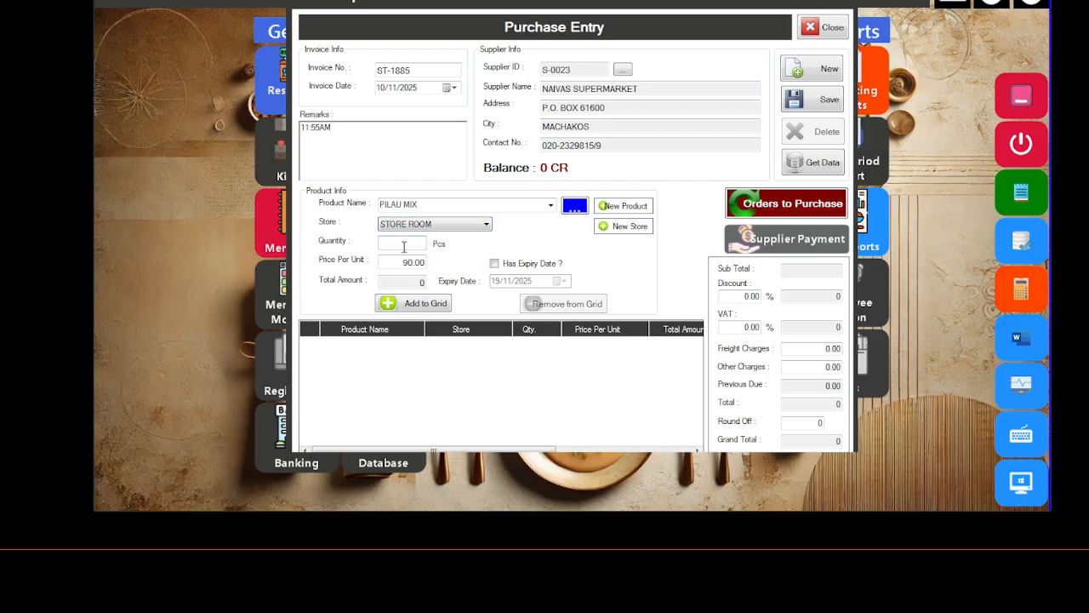
click(404, 246)
click(400, 262)
drag(401, 262, 429, 262)
text(130)
click(418, 306)
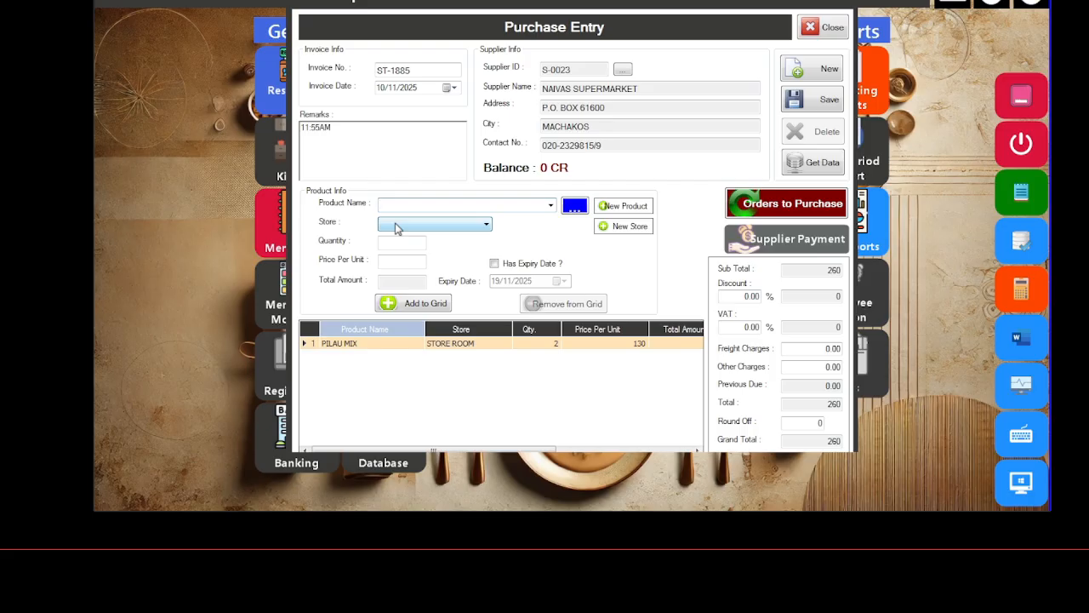
- Add SOY SAUCE to the purchase grid for STORE ROOM with quantity 3 at its preset price
text(S)
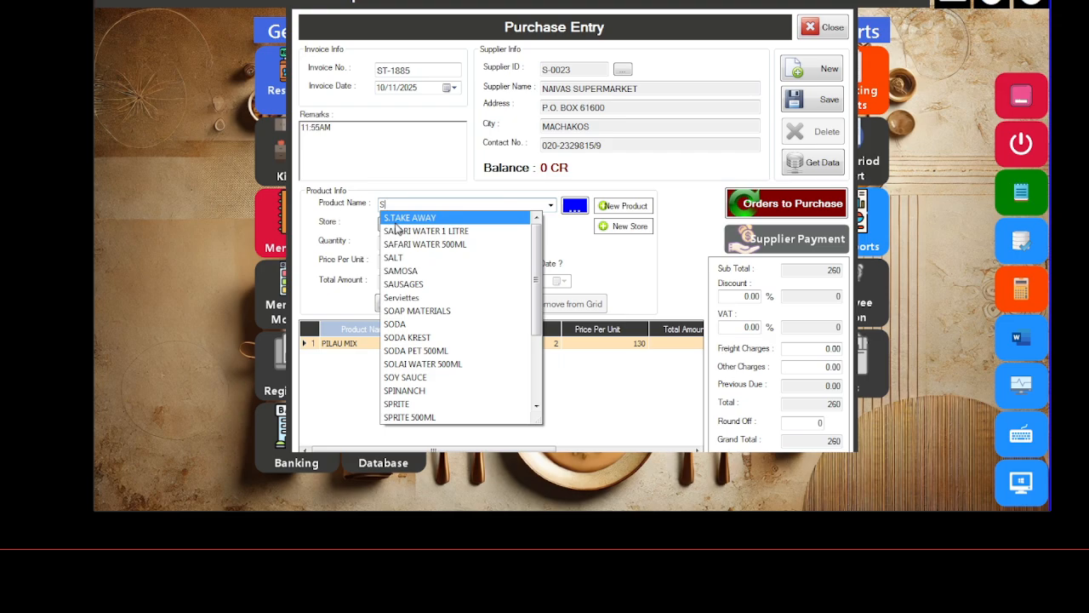
text(OY)
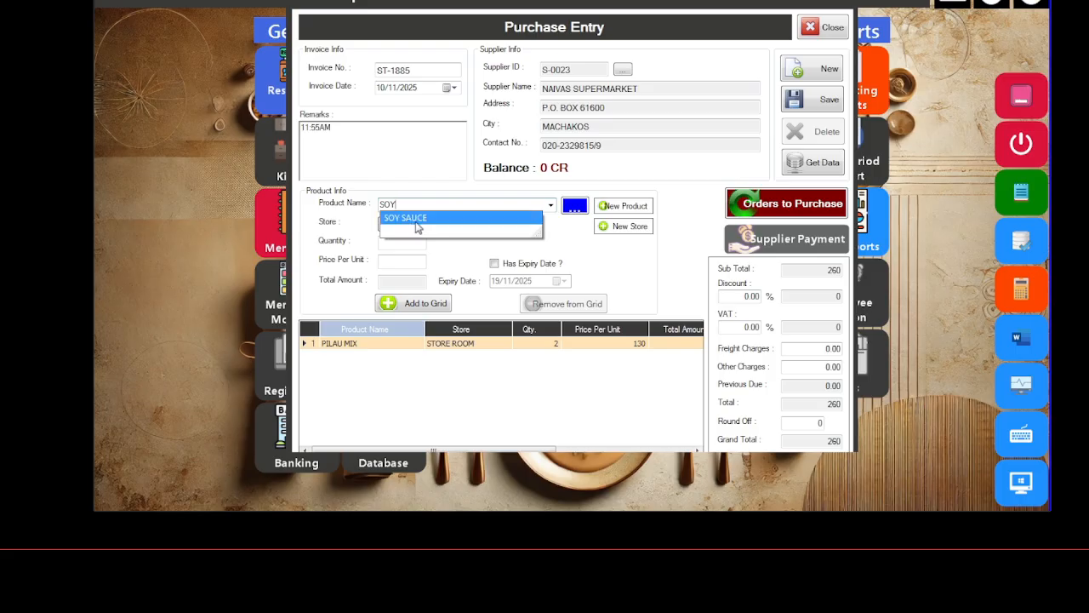
click(417, 224)
click(415, 221)
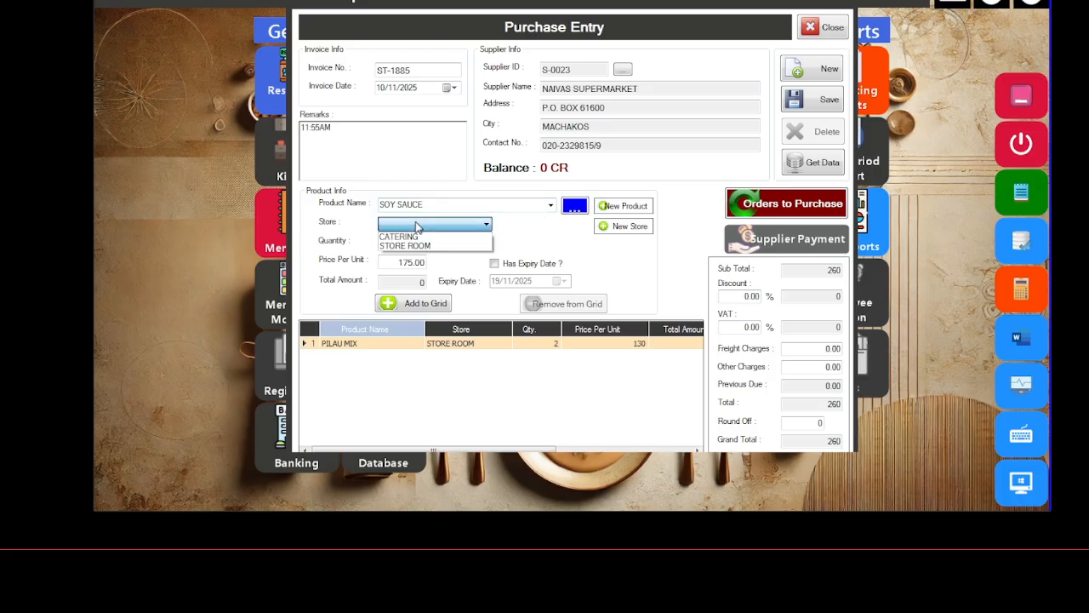
key(Down)
key(Return)
click(413, 244)
text(3)
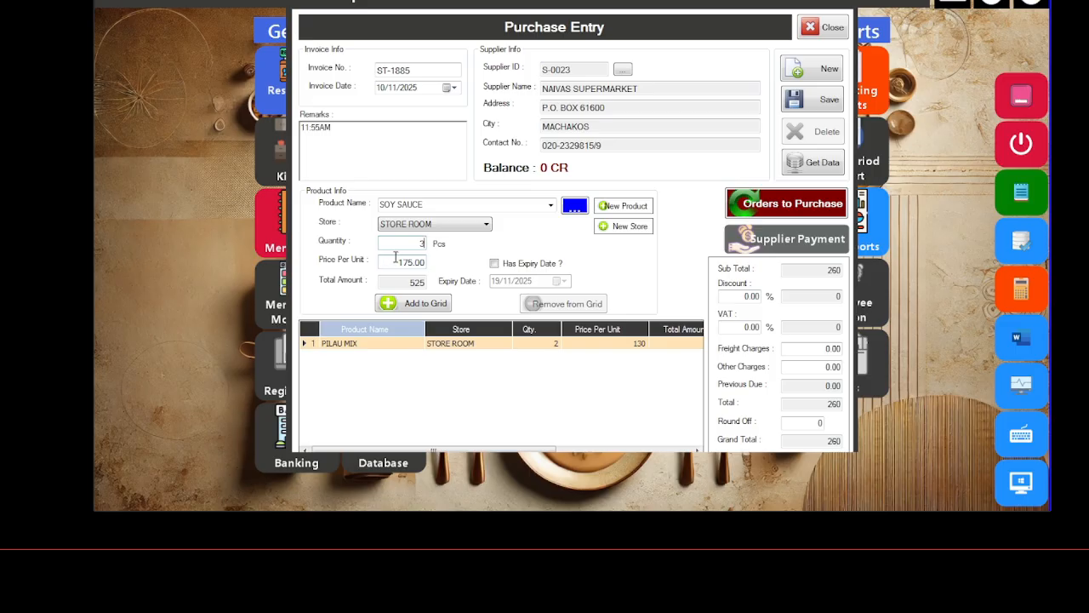
click(426, 304)
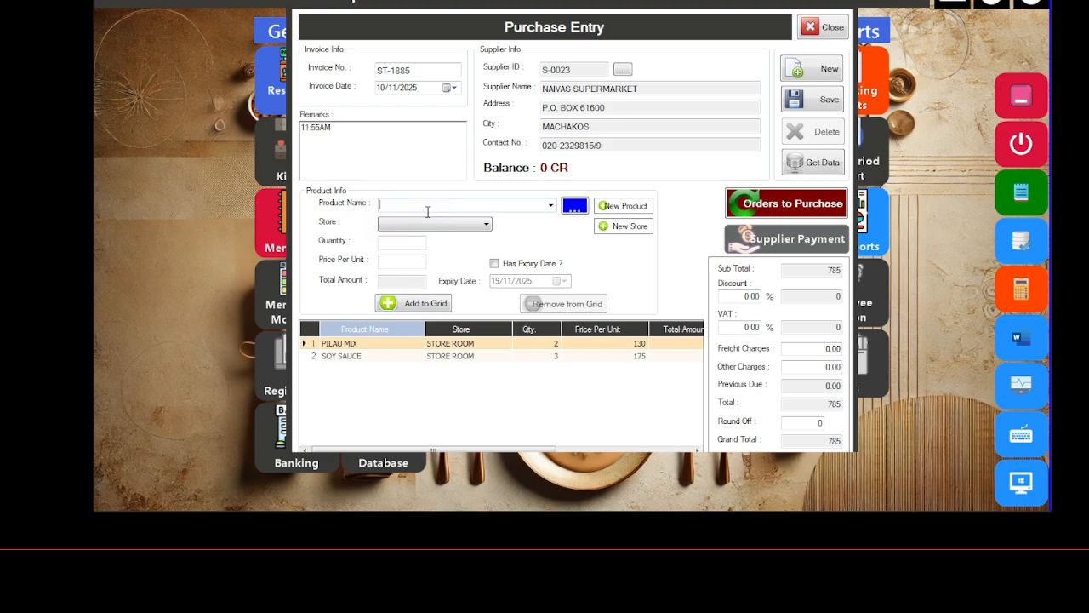
- Fill in BUTTER as the product for STORE ROOM with quantity 4 and a price per unit of 500
text(BUTT)
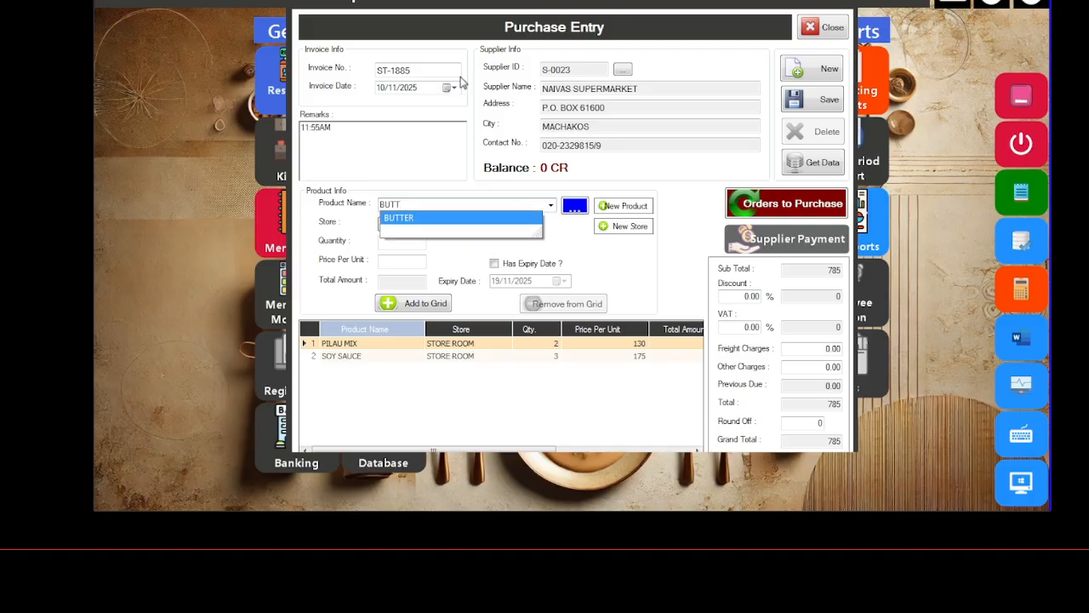
click(424, 219)
click(418, 225)
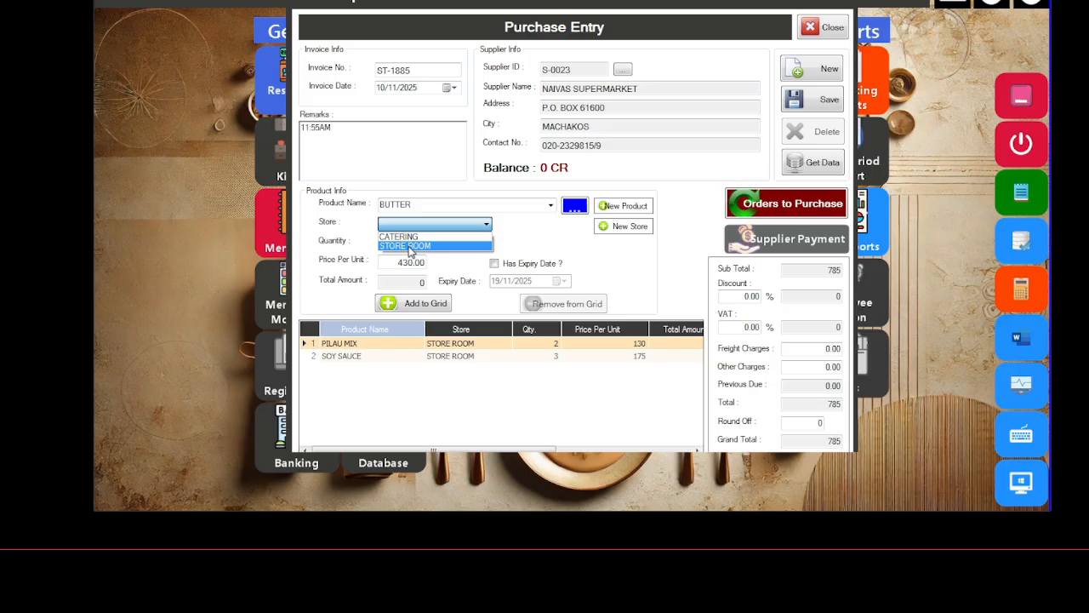
click(409, 247)
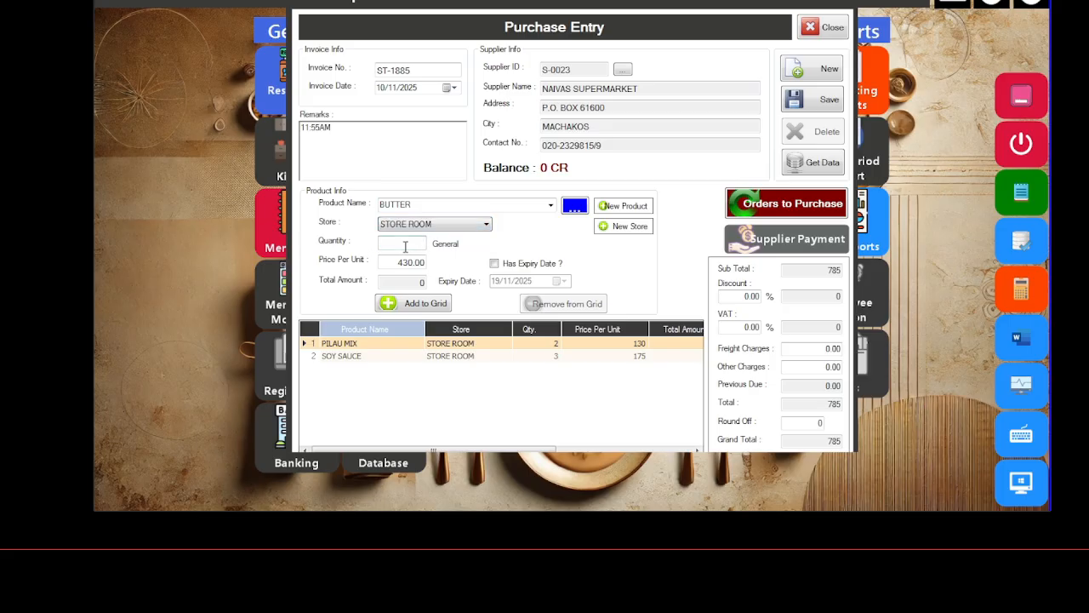
text(4)
key(Tab)
text(500)
- Try out the expiry date option for the butter, view its calendar, and turn the option back off
click(495, 264)
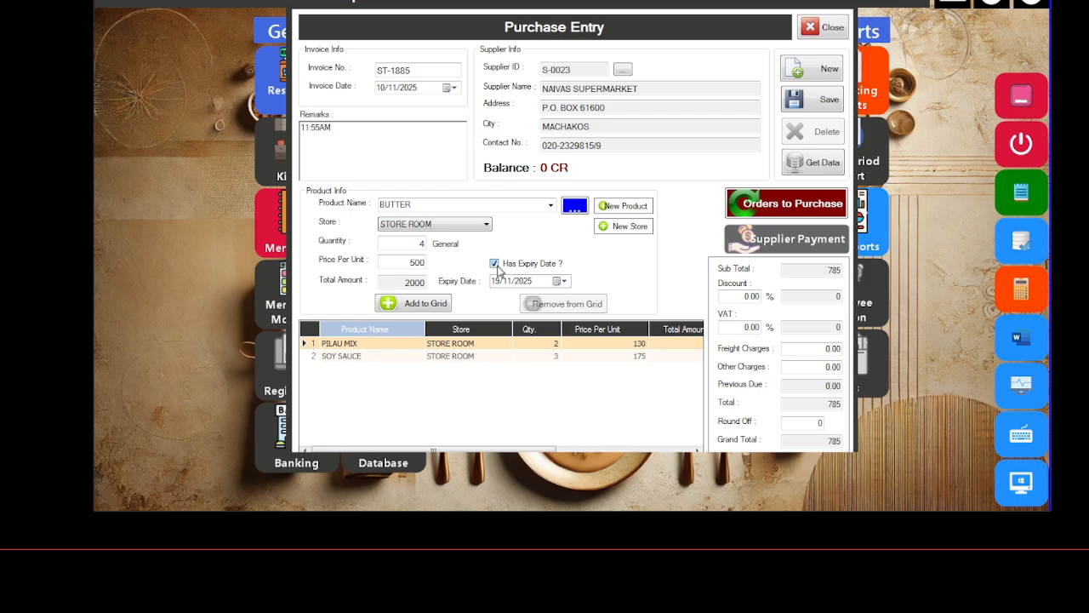
click(497, 265)
click(497, 265)
click(560, 282)
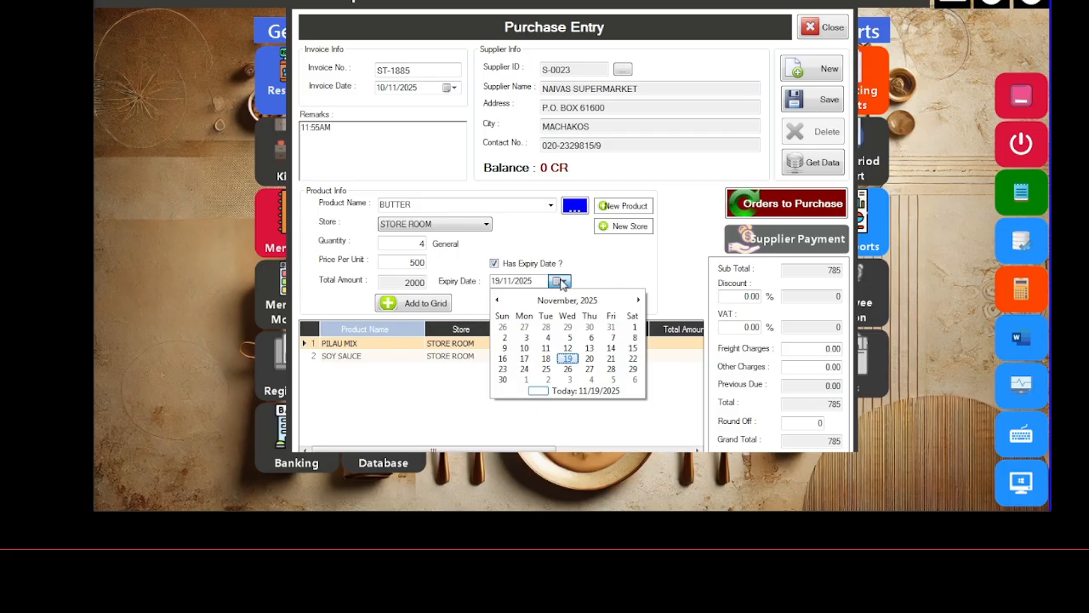
click(561, 282)
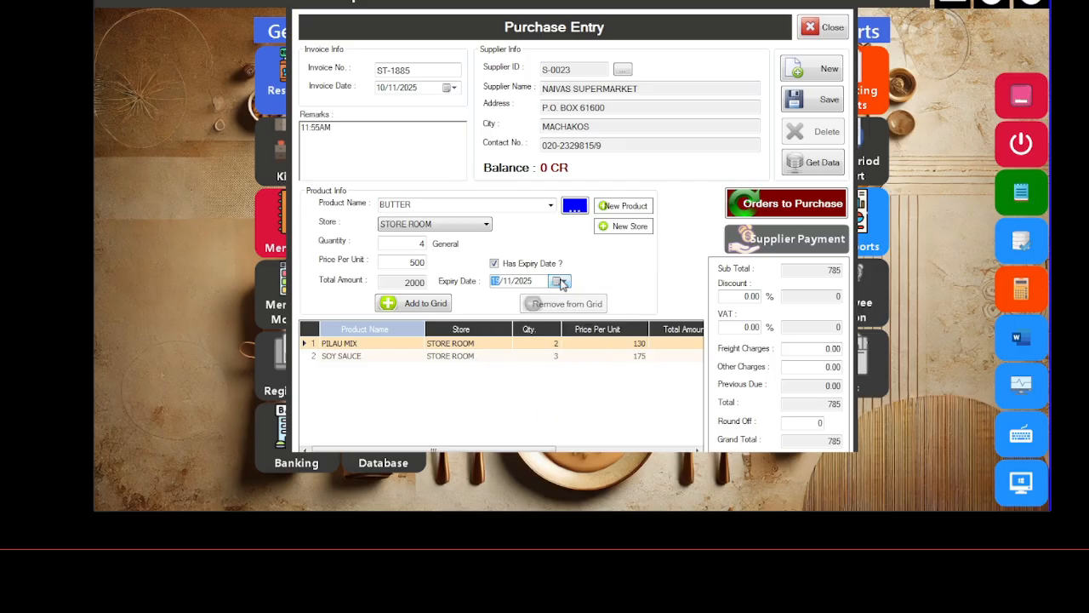
click(495, 264)
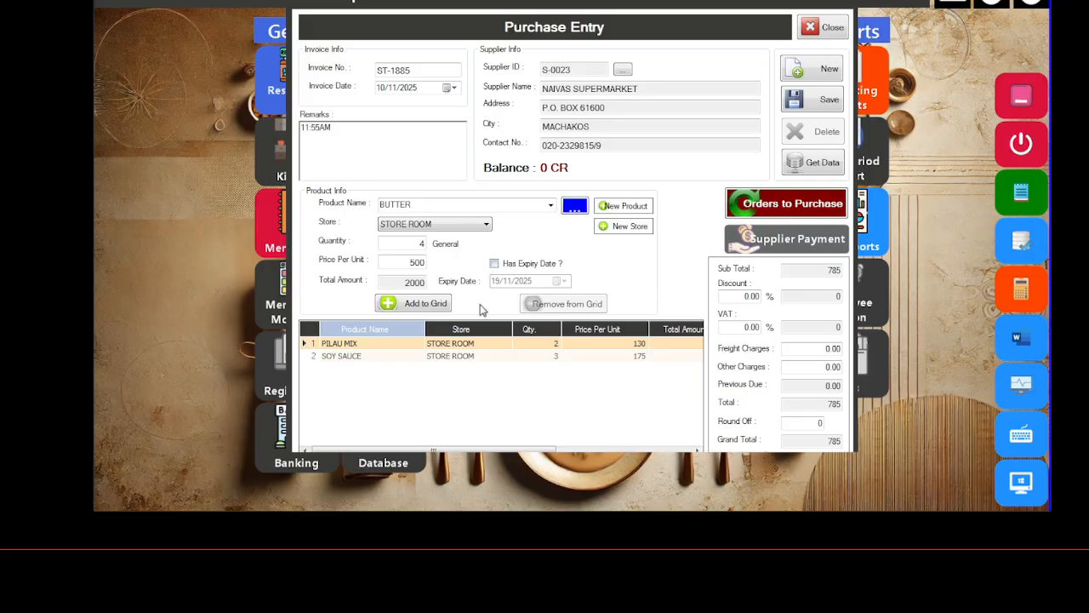
- Add the butter item to the purchase grid and select the SOY SAUCE line
click(407, 299)
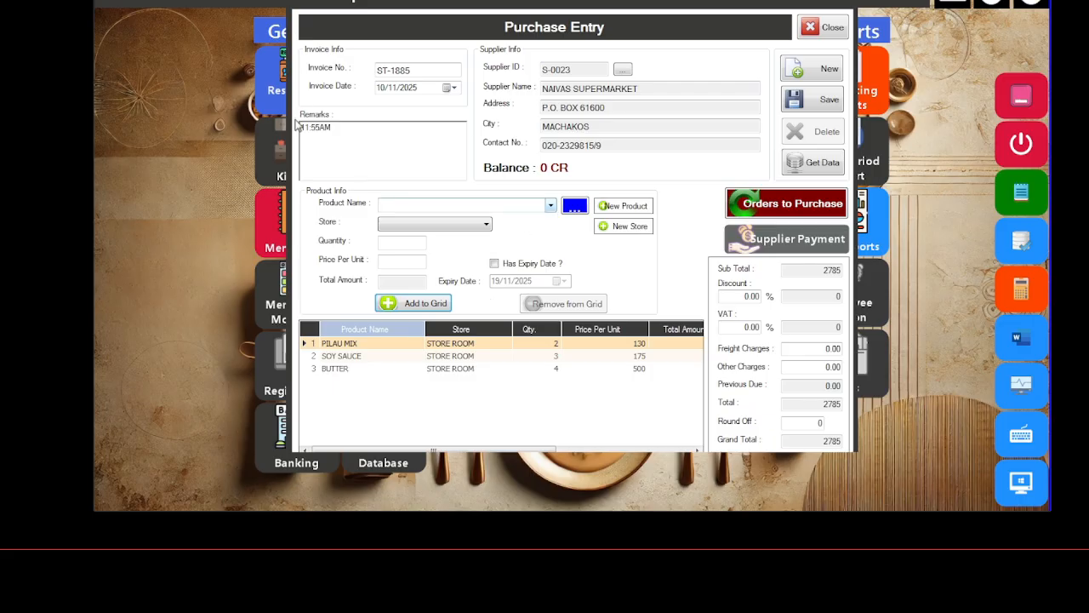
click(343, 357)
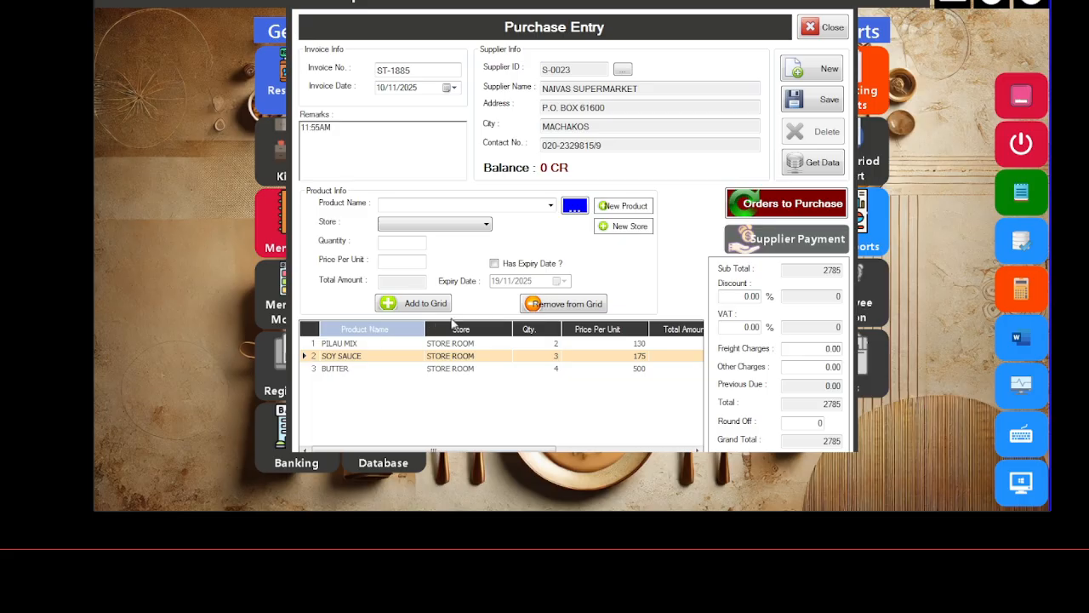
- Remove the selected SOY SAUCE line and add SOY SAUCE again for STORE ROOM with quantity 2 at its preset price
click(554, 304)
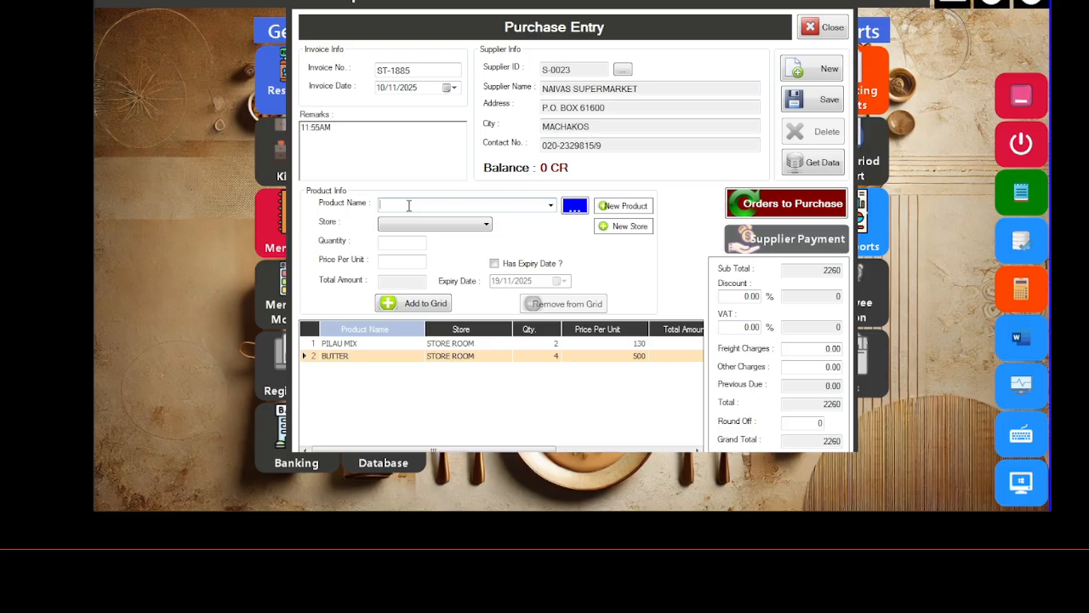
text(SAY)
key(BackSpace)
key(BackSpace)
key(BackSpace)
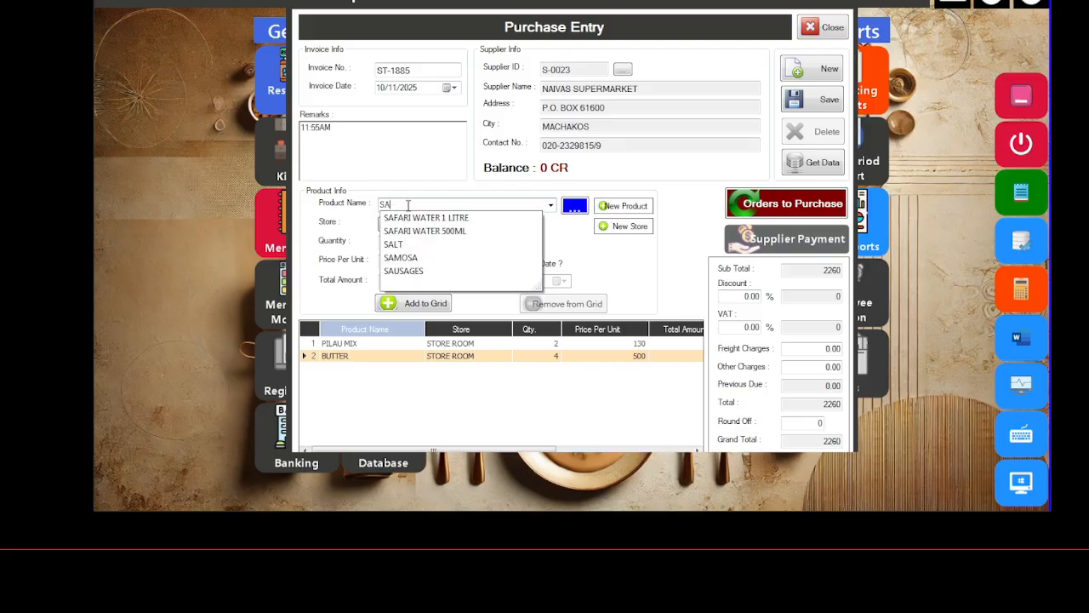
text(OY)
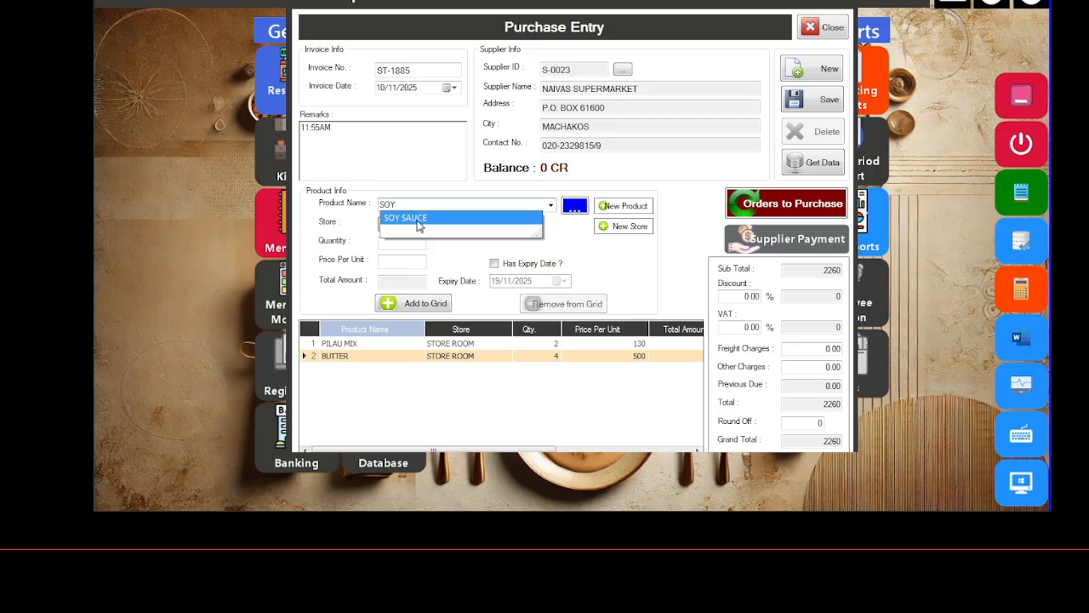
click(417, 219)
click(409, 225)
click(408, 240)
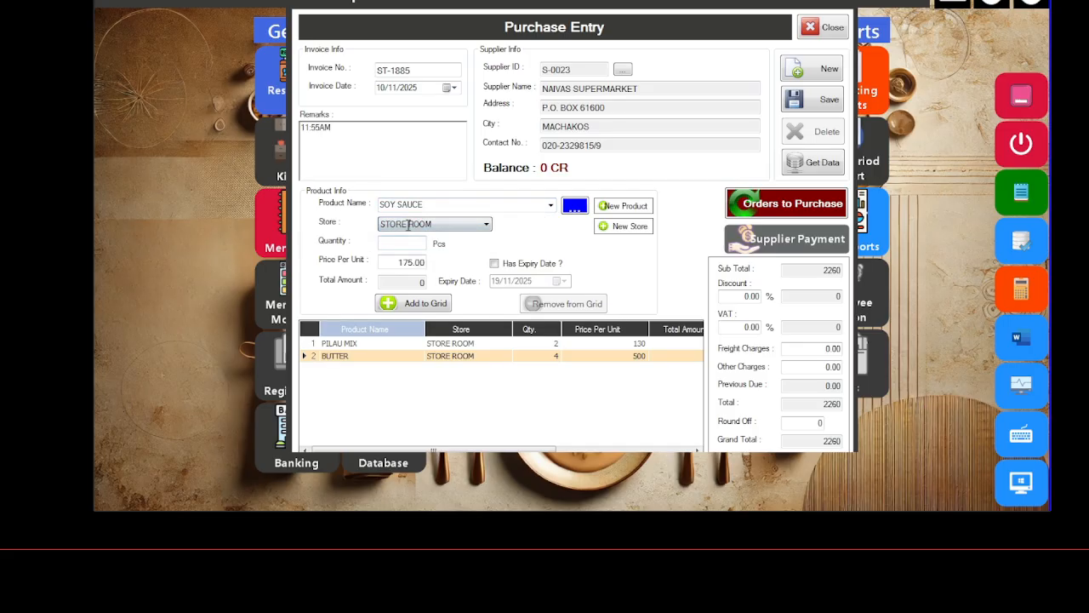
text(2)
click(418, 306)
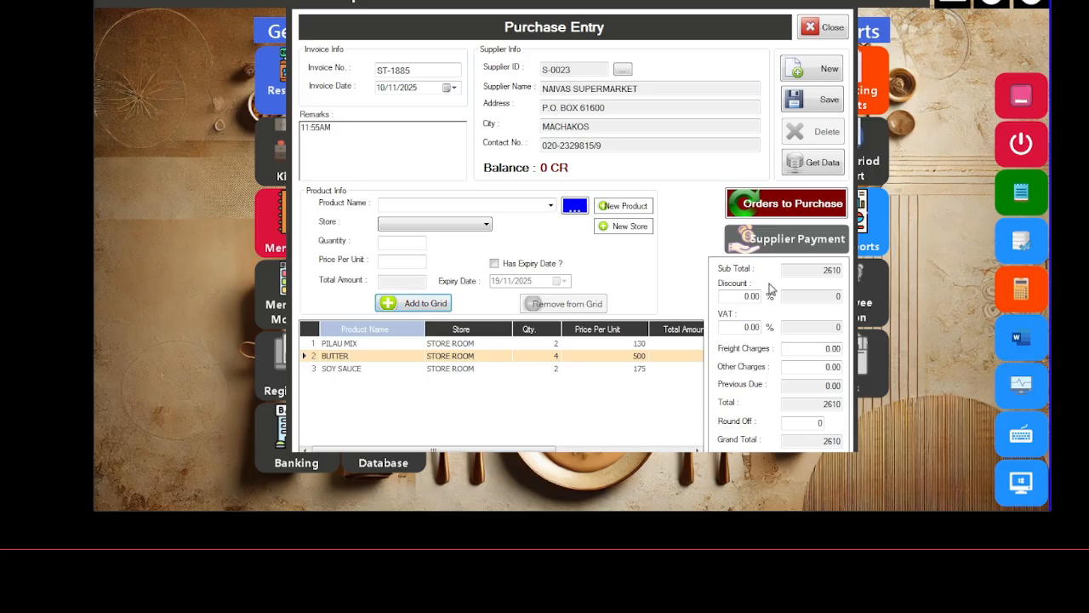
click(733, 297)
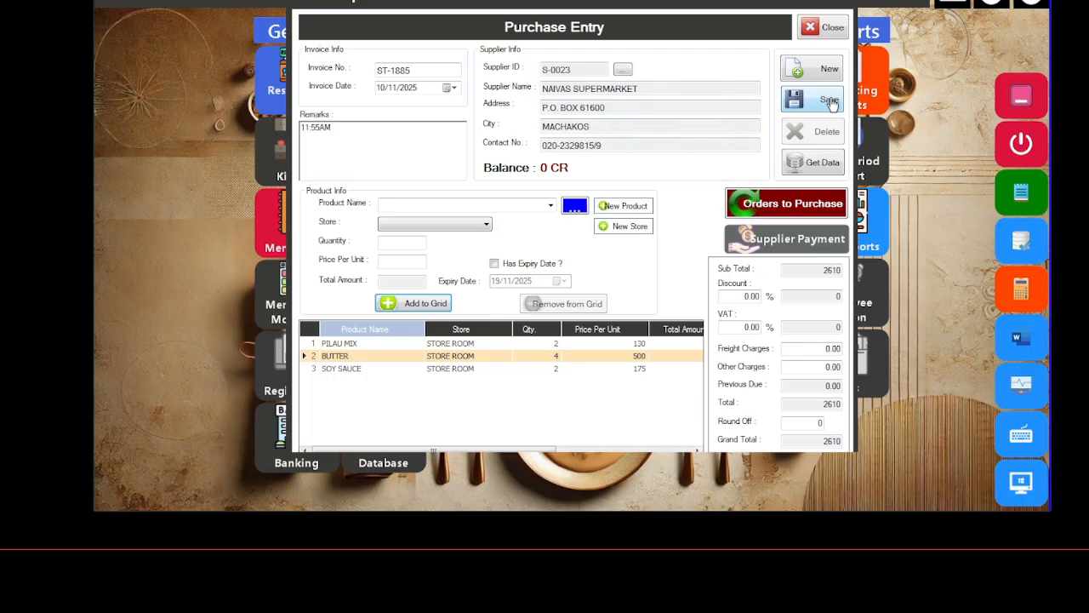
- Open the saved FARMERS CHOICE SHOP purchase dated 15/11/2025 with the BACON and SAUSAGES items from the list of purchases
click(819, 167)
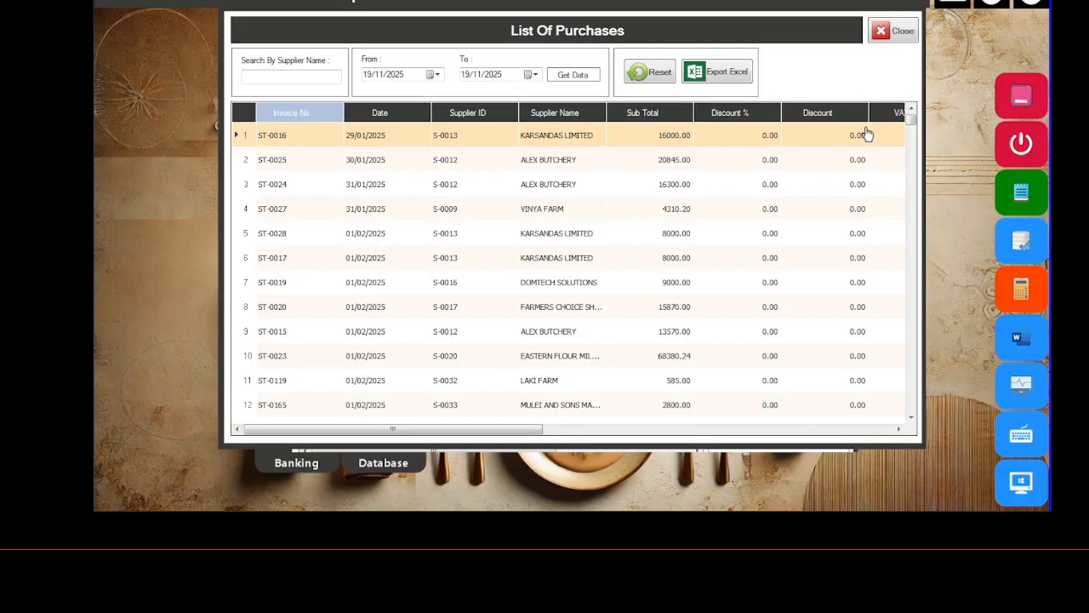
drag(911, 120, 902, 416)
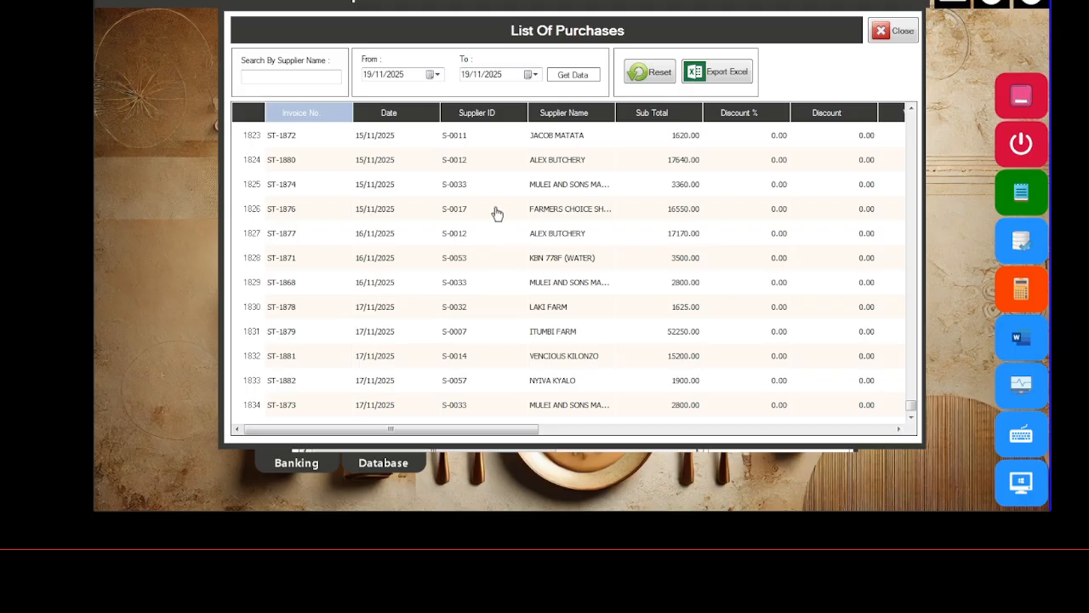
double_click(240, 218)
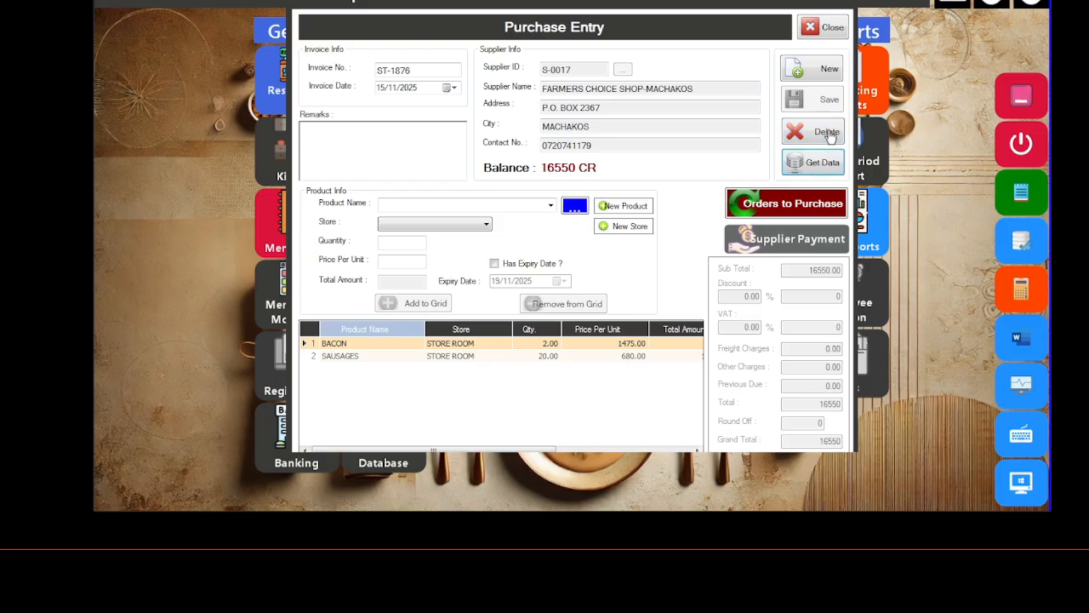
- Start a new purchase entry and choose AGRISAFE KENYA LIMITED as its supplier
click(817, 71)
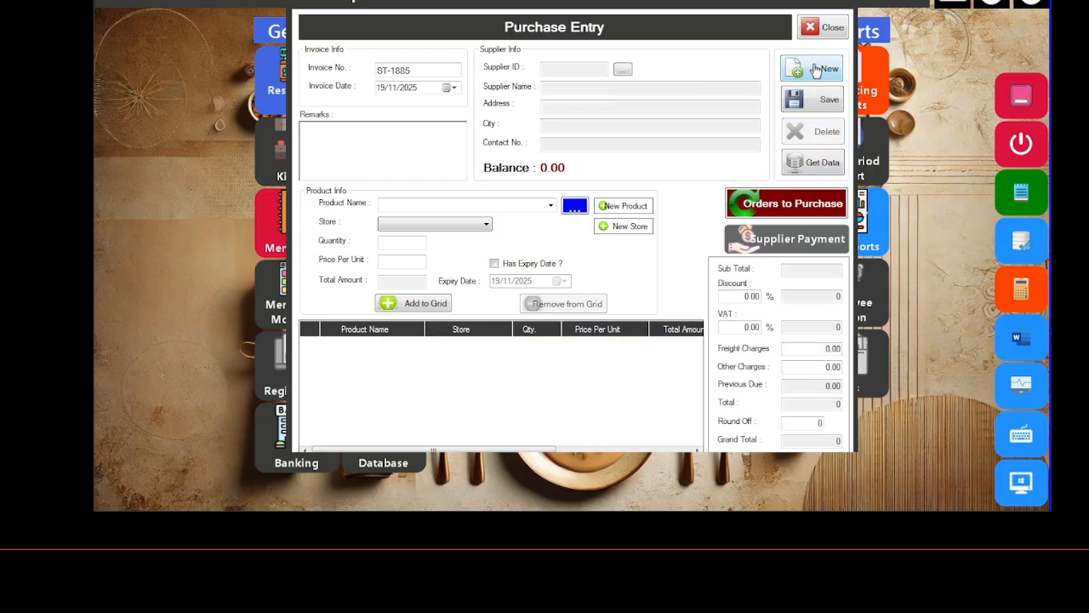
click(625, 73)
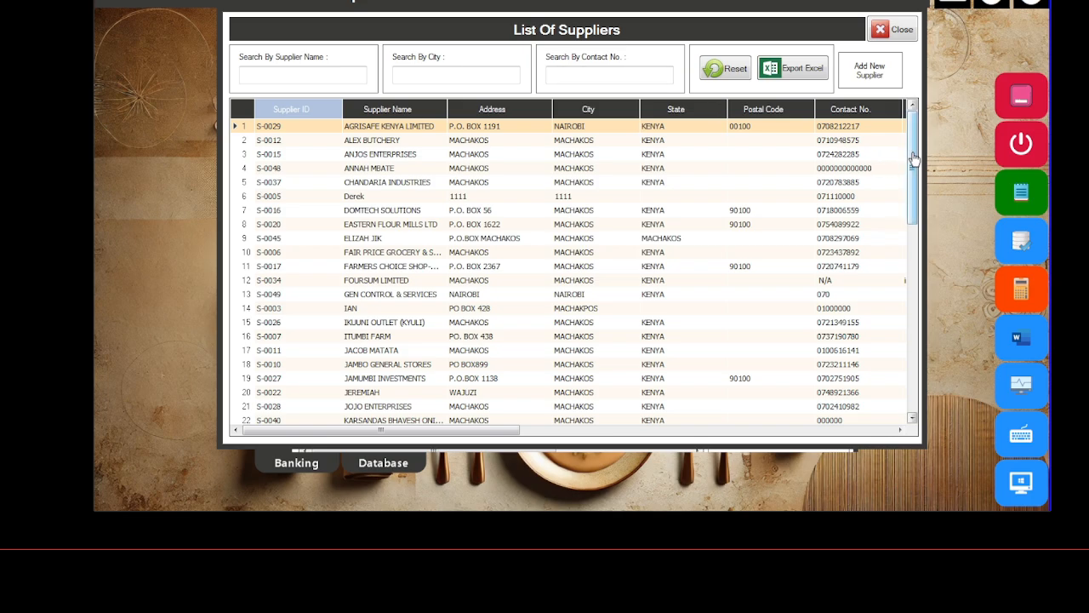
double_click(259, 132)
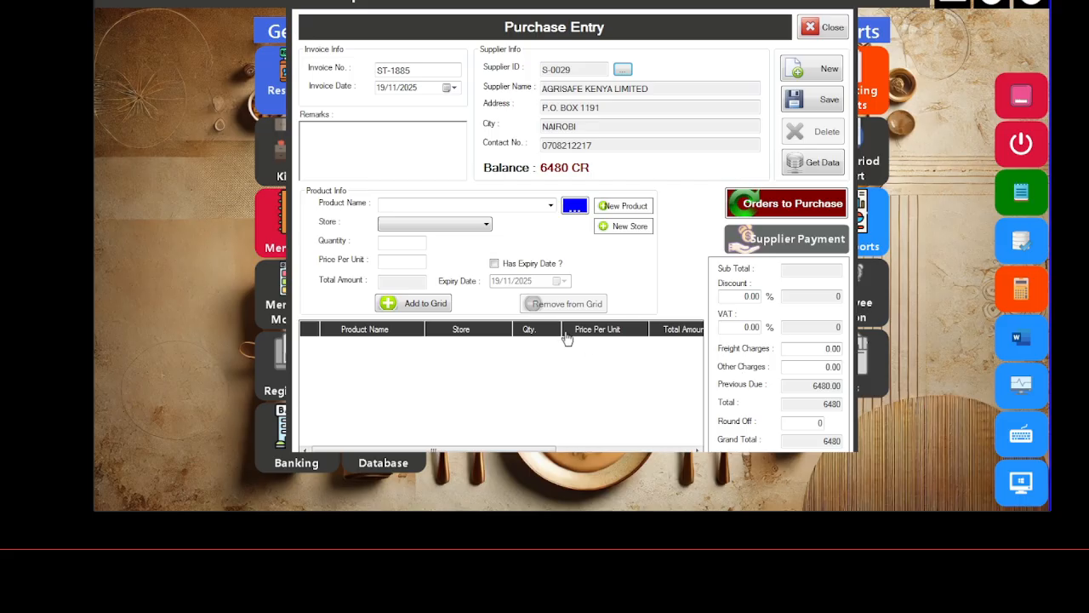
- Add HONEY to the purchase grid for STORE ROOM with quantity 12 at its preset price
click(417, 205)
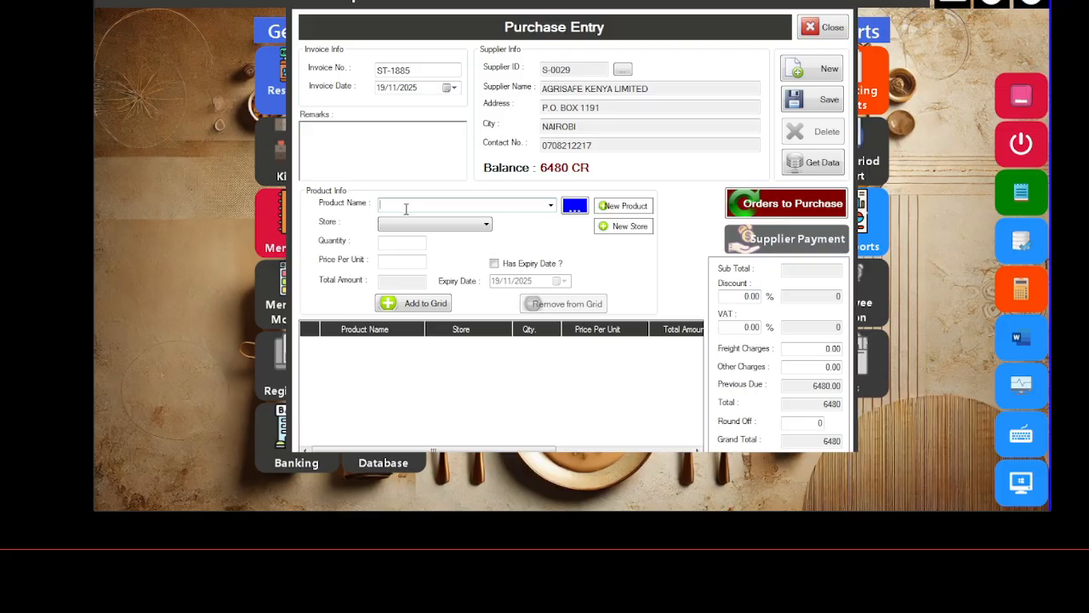
text(HON)
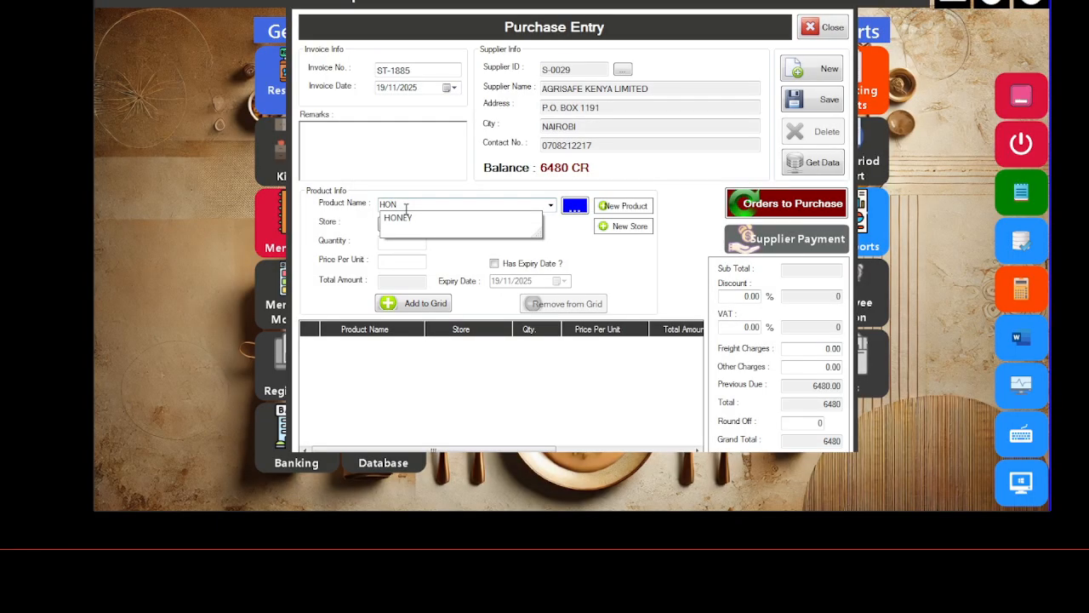
click(399, 219)
click(400, 224)
click(402, 241)
text(12)
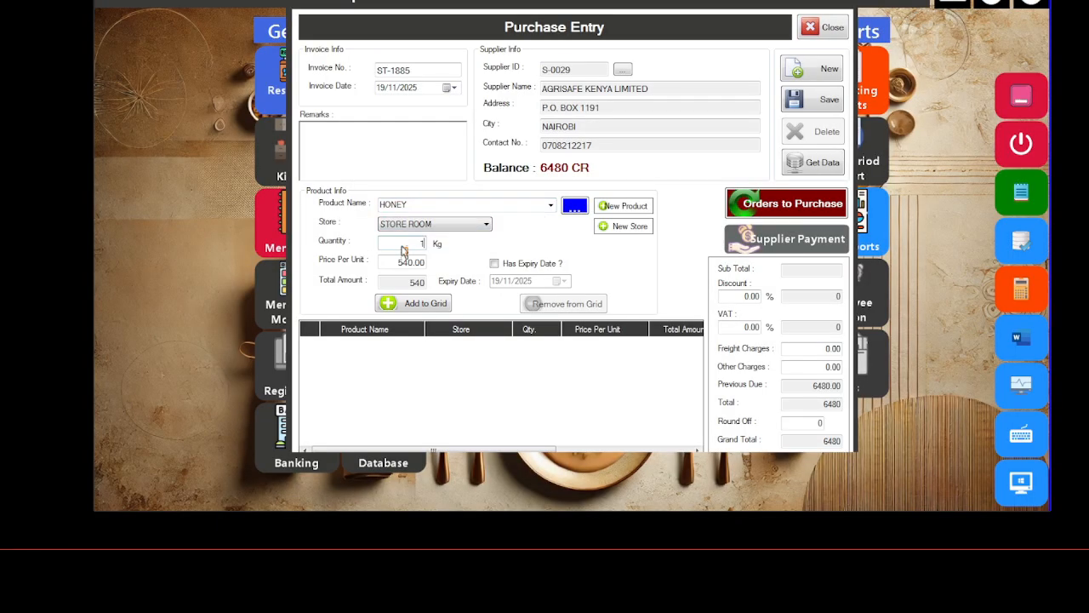
click(428, 304)
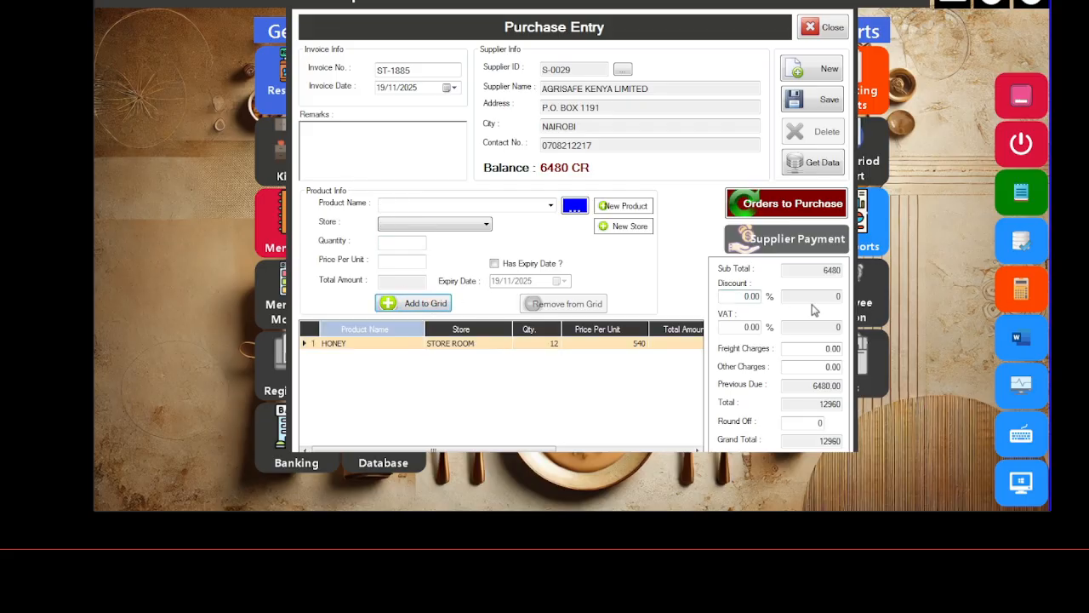